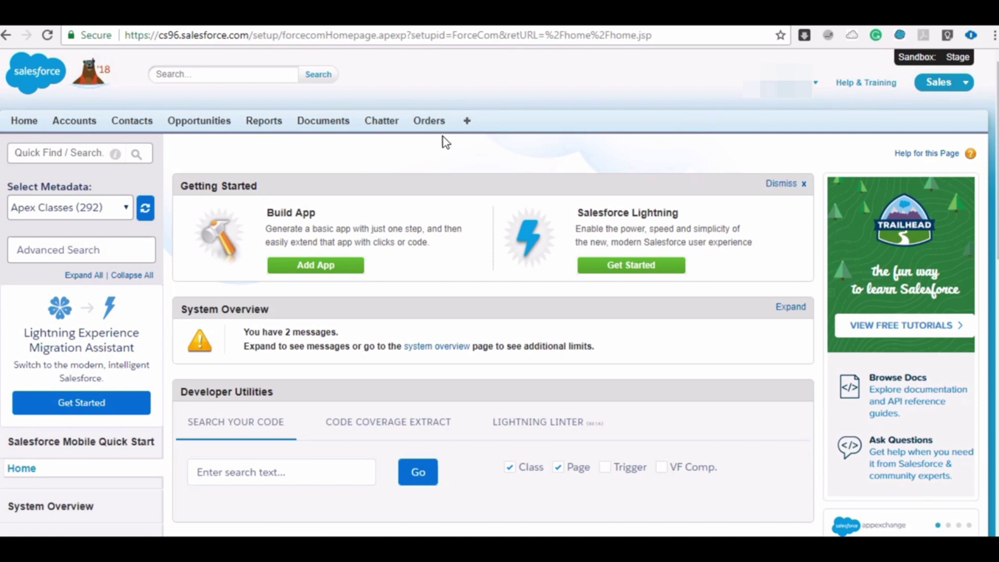
- Create a new order from the Orders page, then search the accounts for tEST and select the TEST account
{"action": "left_click", "coordinate": [432, 123]}
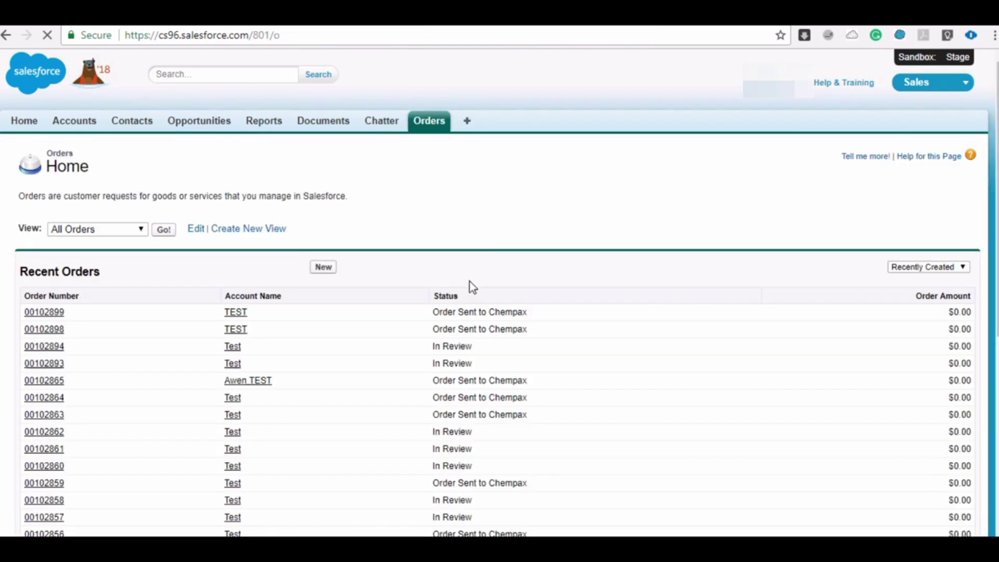
{"action": "left_click", "coordinate": [322, 270]}
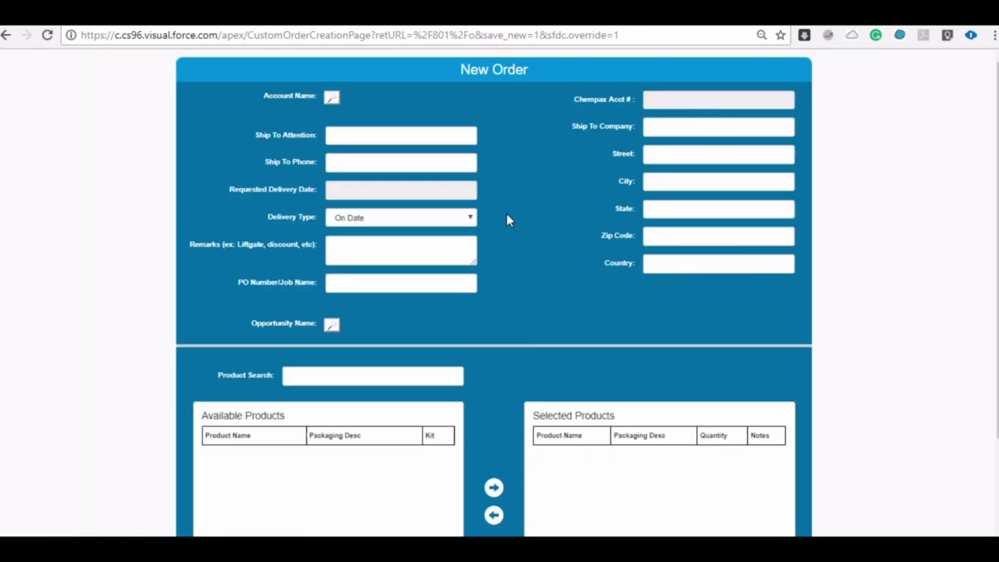
{"action": "left_click", "coordinate": [332, 99]}
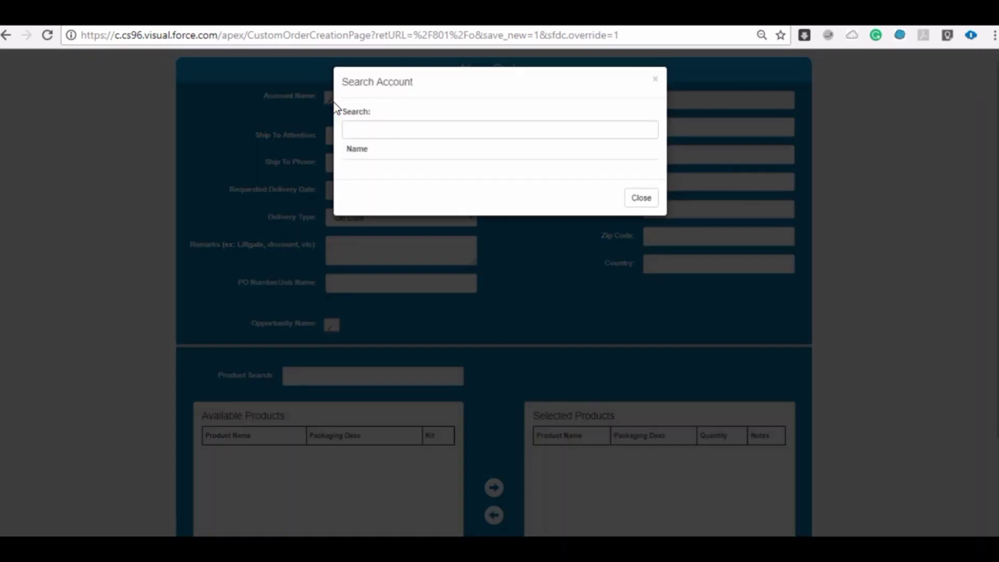
{"action": "left_click", "coordinate": [381, 132]}
{"action": "type", "text": "tEST"}
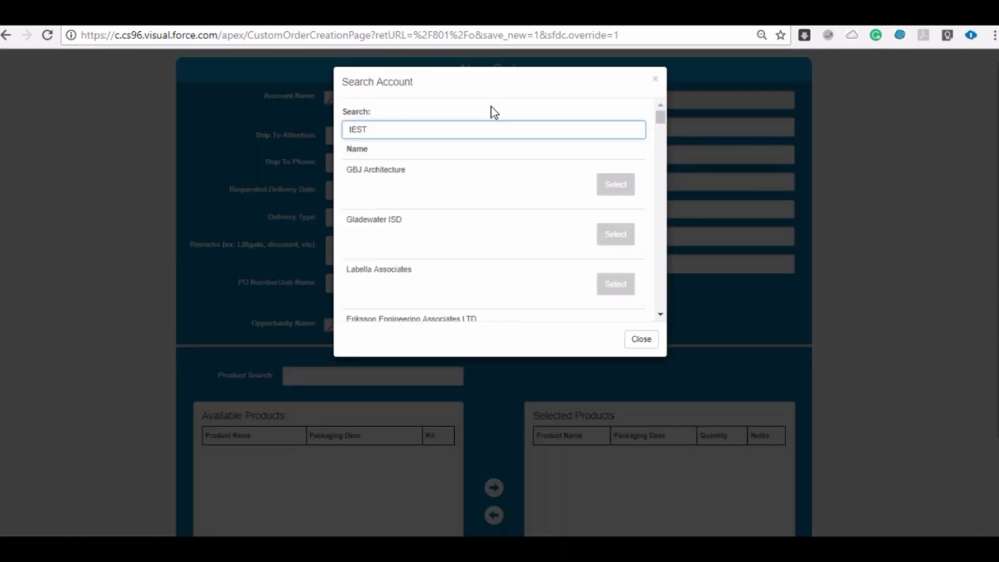
{"action": "left_click", "coordinate": [512, 237]}
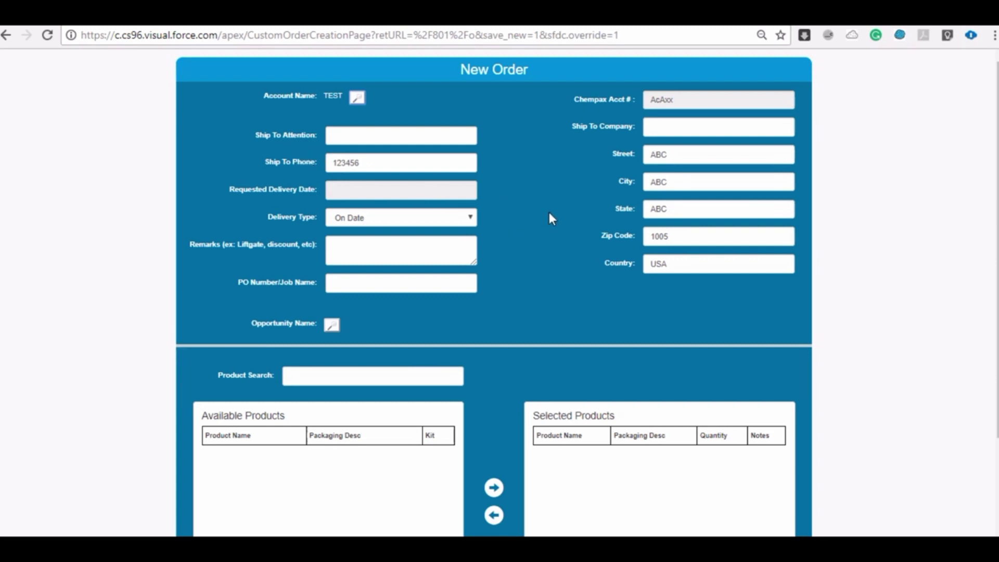
- Fill in Ship To Attention TEST, Ship To Company CA, Requested Delivery Date 05/21/2018, Remarks DISCOUNT, and the PO number
{"action": "left_click", "coordinate": [424, 132]}
{"action": "type", "text": "TEST"}
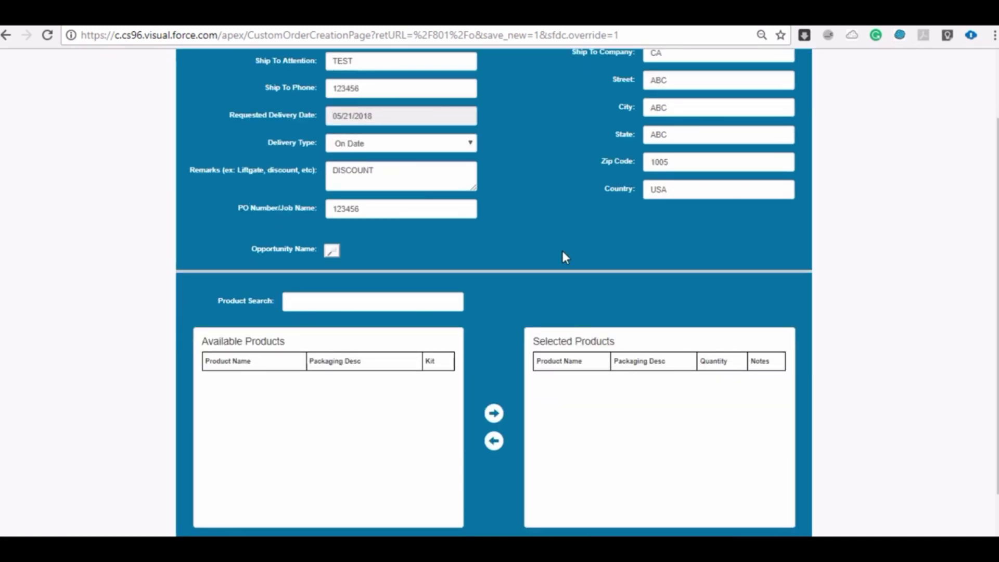
- Search the available products for LH, and narrow the search to LH KIT
{"action": "left_click", "coordinate": [448, 304]}
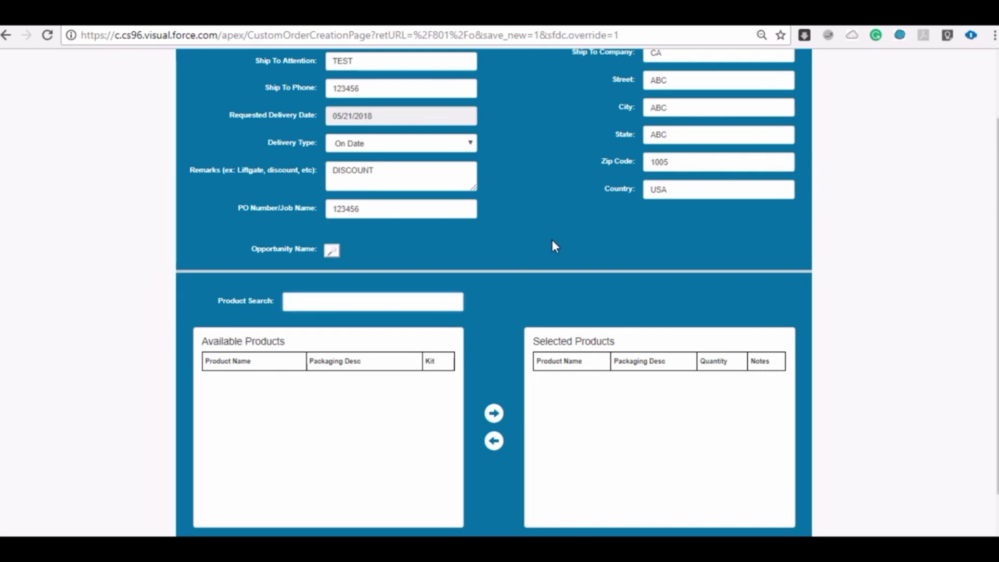
{"action": "type", "text": "LH"}
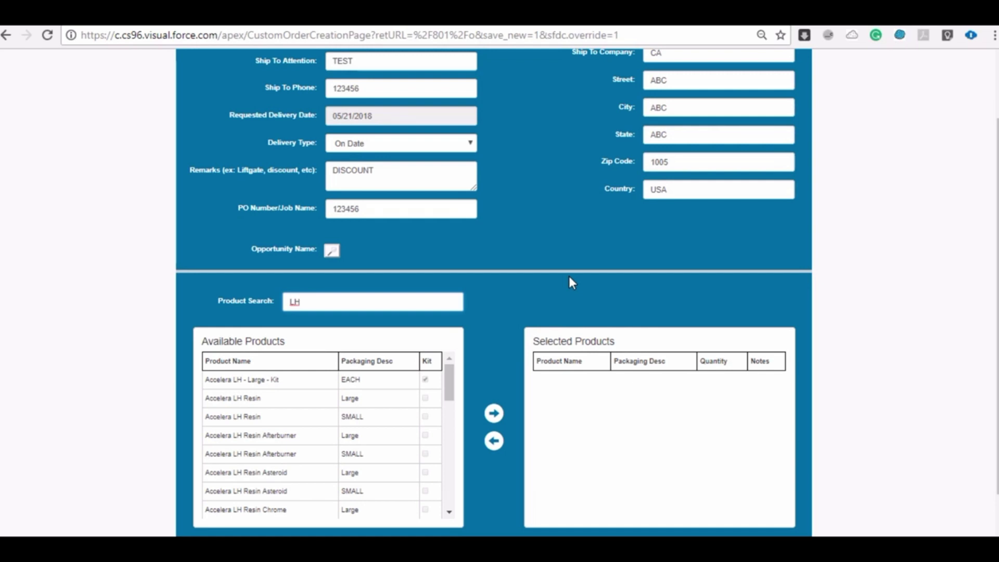
{"action": "key", "text": "BackSpace"}
{"action": "key", "text": "BackSpace"}
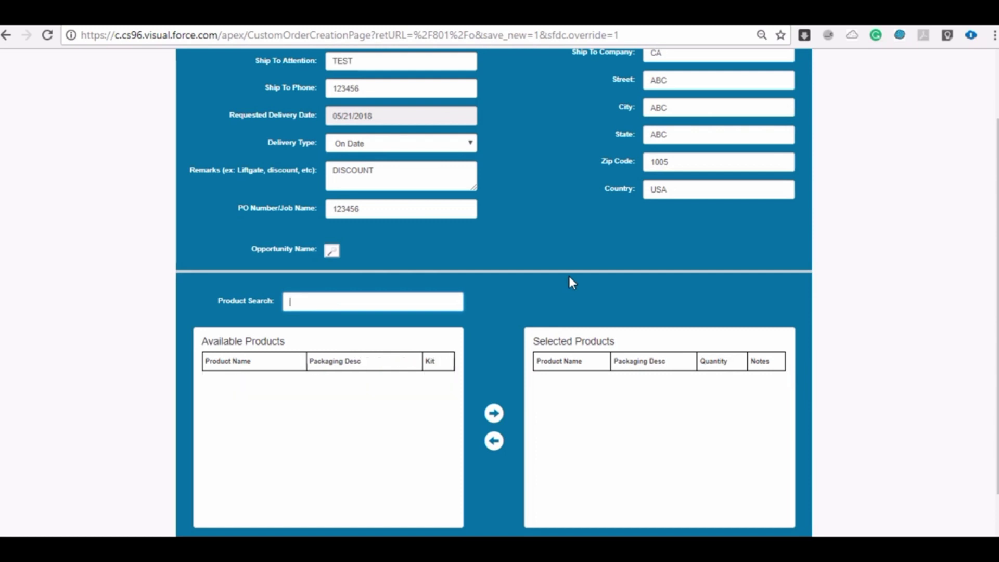
{"action": "type", "text": "LH"}
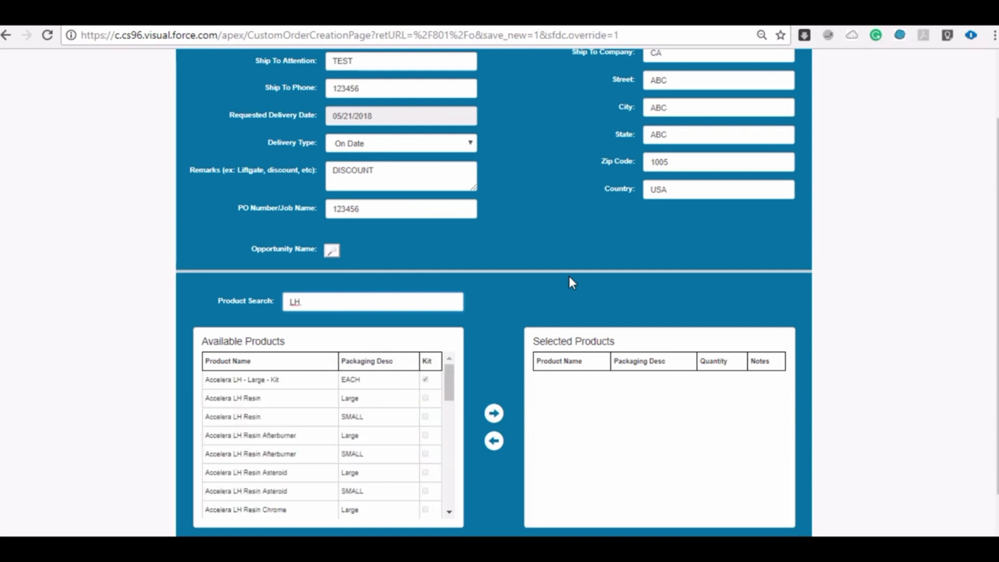
{"action": "type", "text": " KIT"}
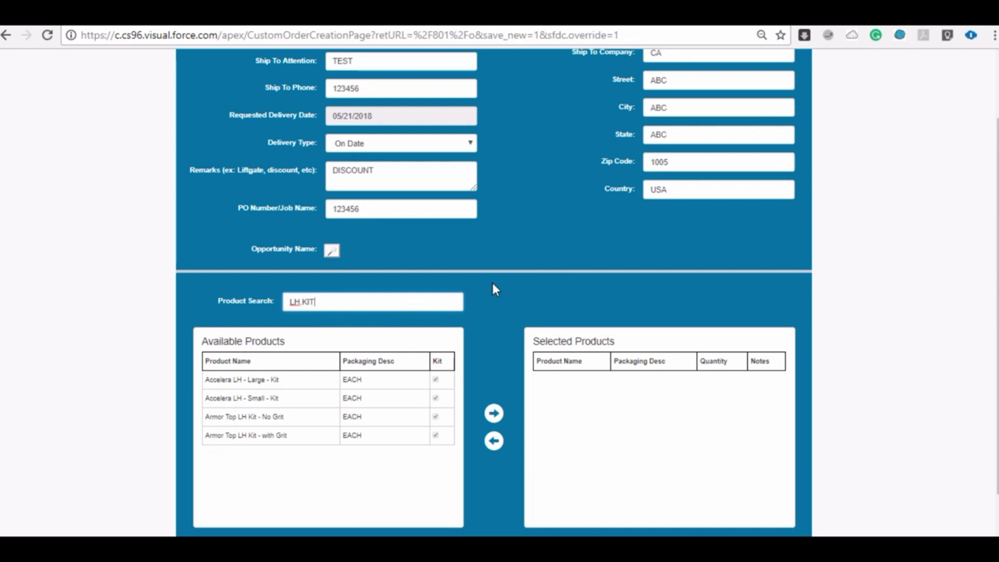
{"action": "left_click", "coordinate": [262, 383]}
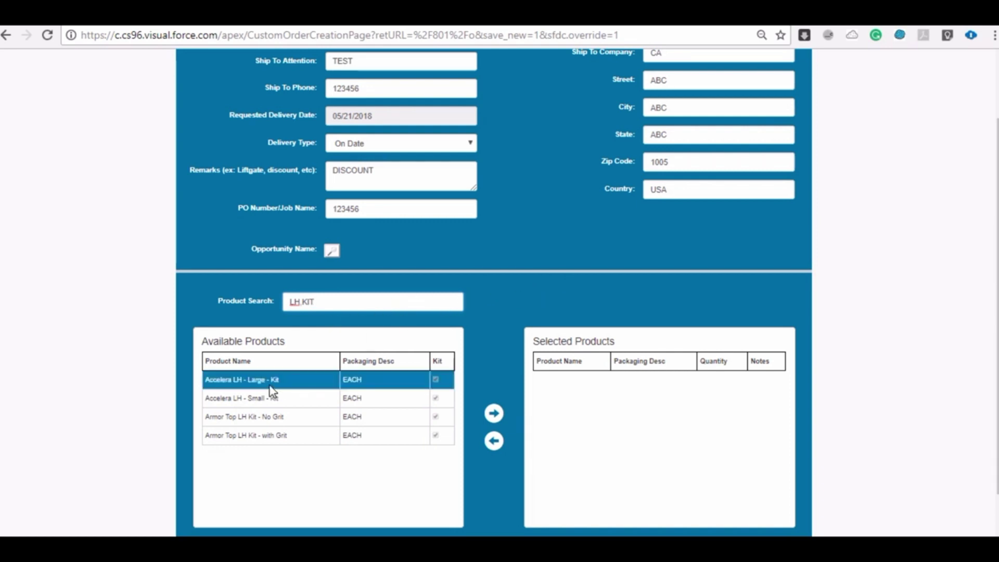
{"action": "left_click", "coordinate": [243, 388]}
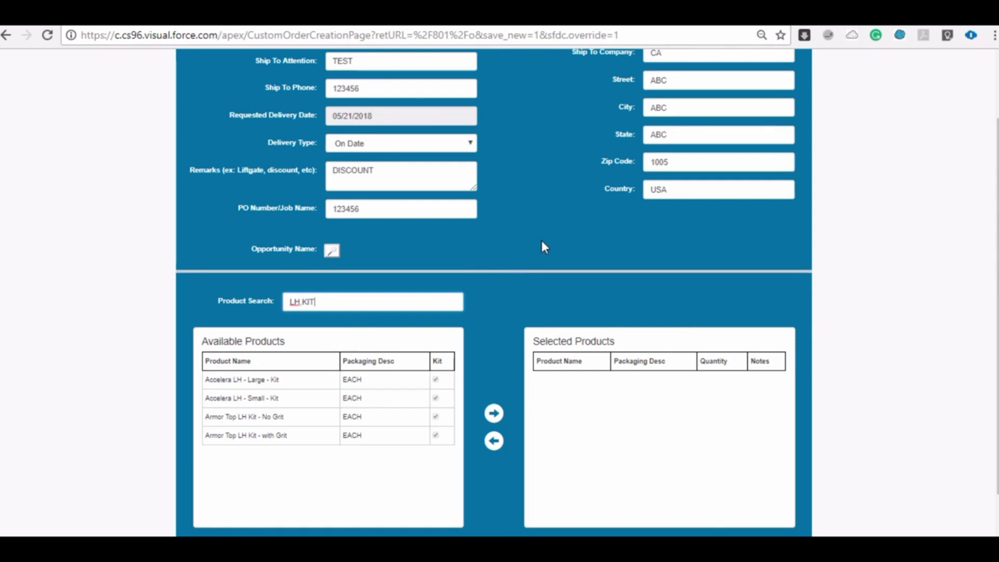
- Search products for KIT,LH and add Accelera LH - Large - Kit and Armor Top LH Kit - with Grit to the order
{"action": "key", "text": "ctrl+a"}
{"action": "type", "text": "KIT,LH"}
{"action": "double_click", "coordinate": [285, 387]}
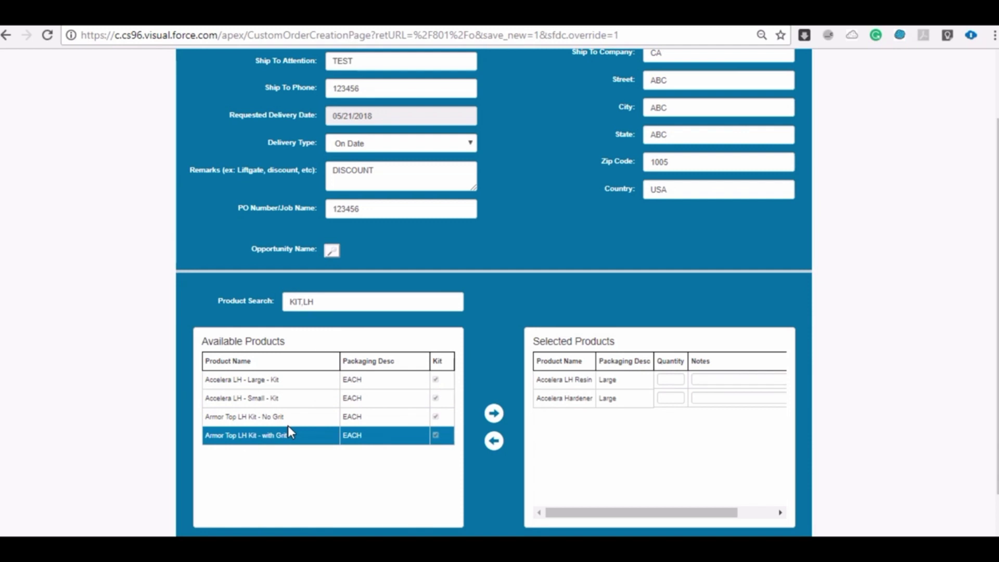
{"action": "double_click", "coordinate": [289, 429]}
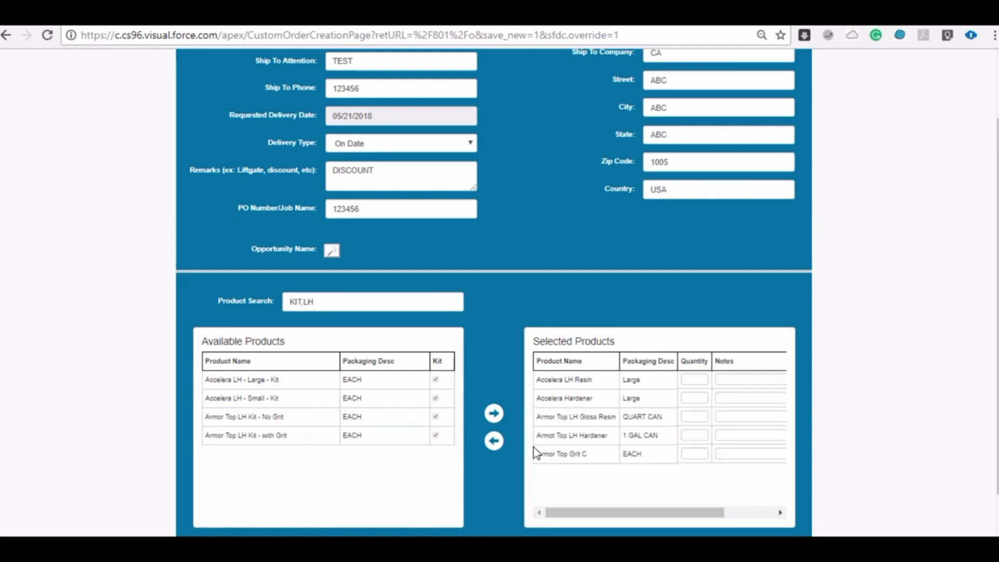
- Set quantities: Accelera LH Resin 23, Accelera Hardener 32, Armor Top LH Gloss Resin 3, Armor Top LH Hardener 4, Armor Top Grit C 33
{"action": "left_click", "coordinate": [694, 379]}
{"action": "type", "text": "23"}
{"action": "left_click", "coordinate": [694, 398]}
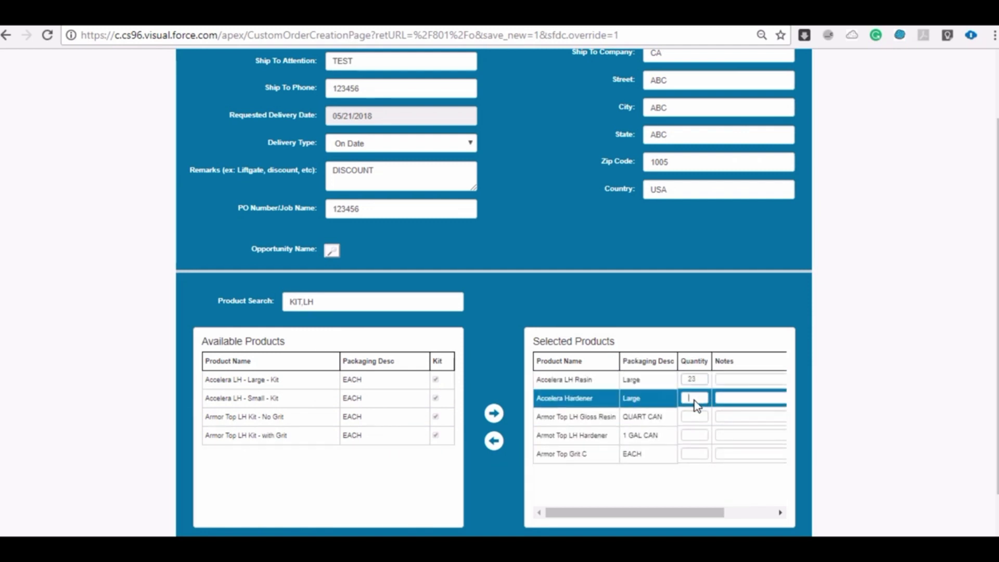
{"action": "type", "text": "32"}
{"action": "left_click", "coordinate": [693, 416]}
{"action": "type", "text": "3"}
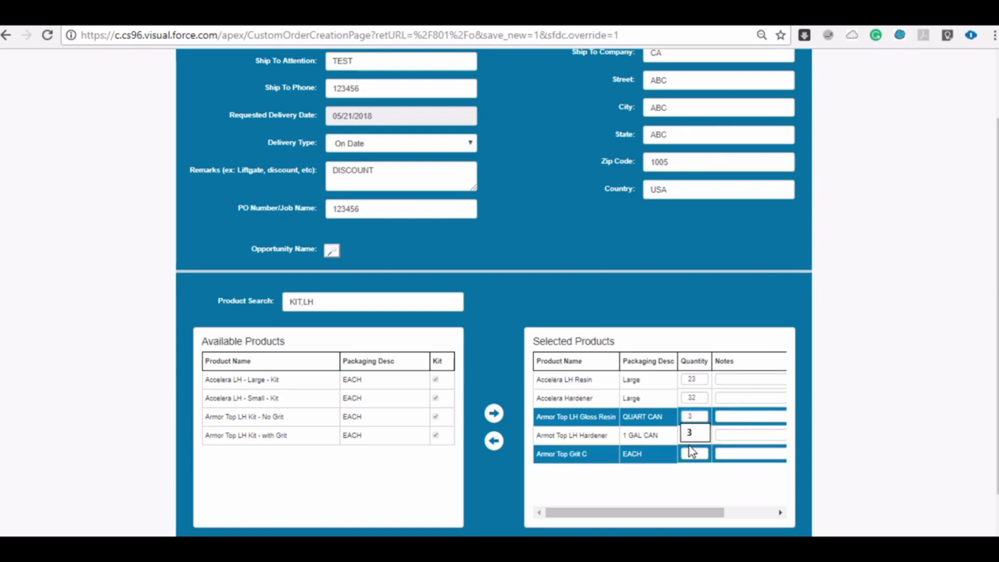
{"action": "left_click", "coordinate": [695, 454]}
{"action": "left_click", "coordinate": [692, 436]}
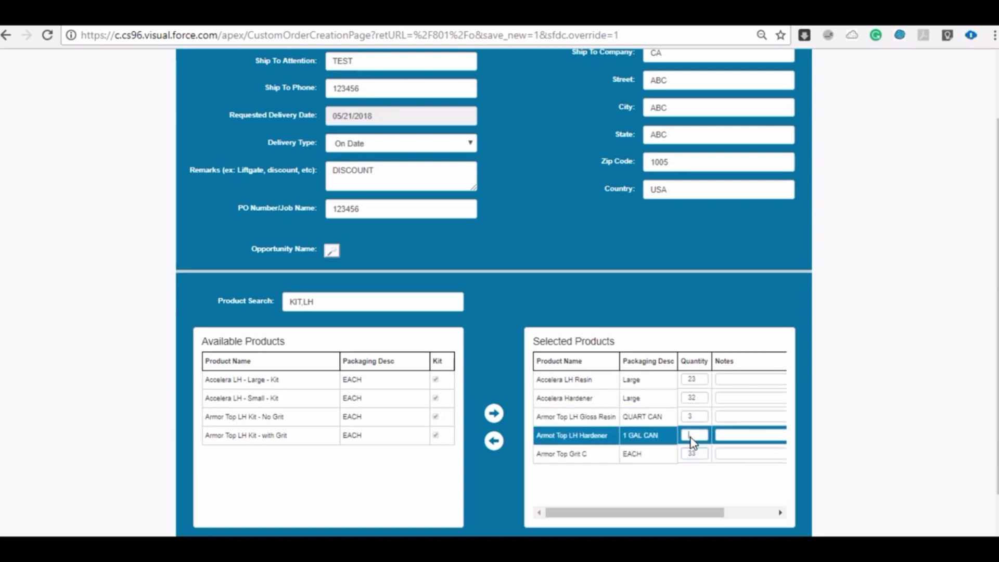
{"action": "type", "text": "4"}
- Remove Accelera LH Resin and Armor Top LH Gloss Resin, and enter the notes NOTE, nOTE and note 1 for the remaining products
{"action": "double_click", "coordinate": [734, 387]}
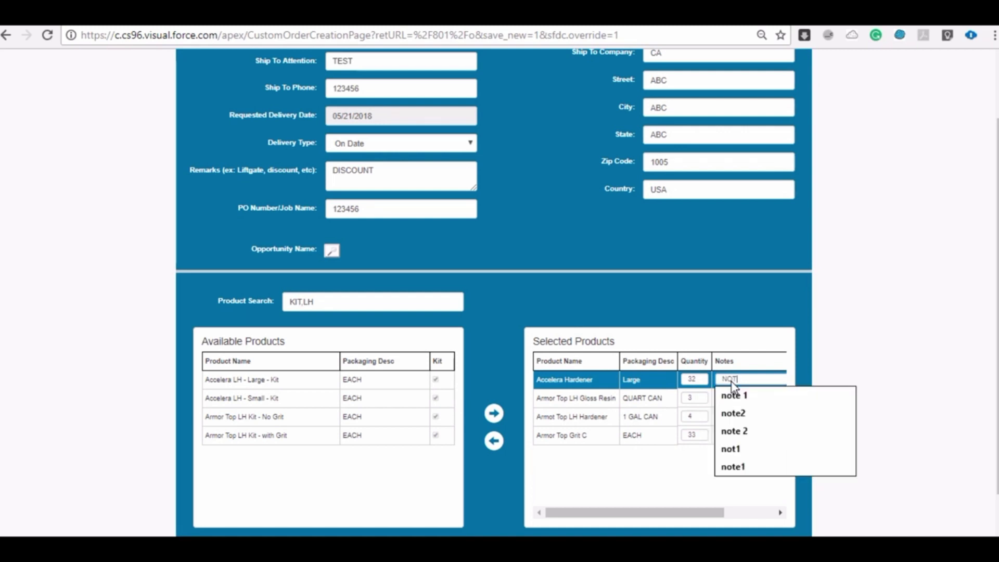
{"action": "double_click", "coordinate": [652, 391]}
{"action": "scroll", "coordinate": [699, 465], "scroll_direction": "down", "scroll_amount": 1}
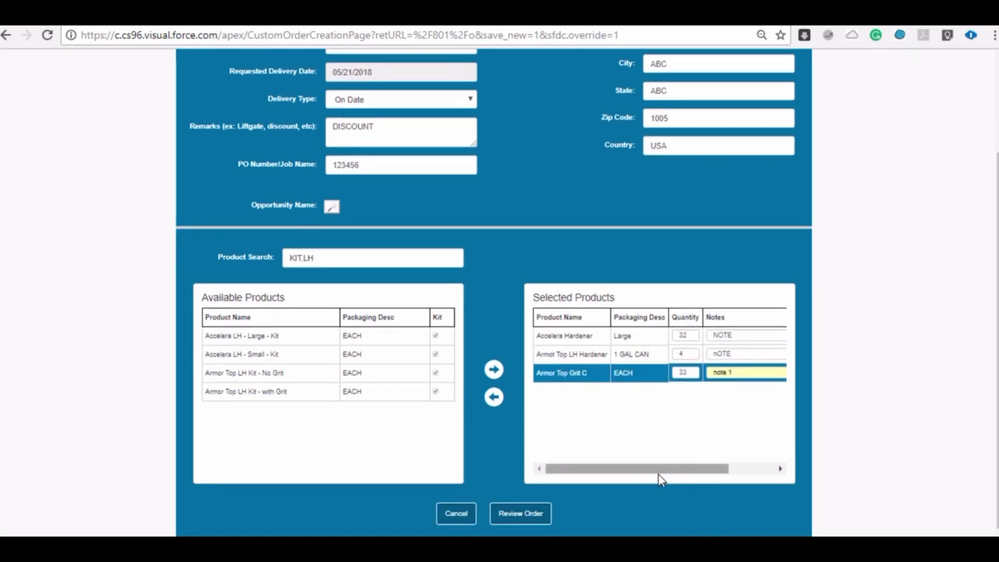
- Send the order to review and examine its shipping details, remarks and selected products
{"action": "left_click", "coordinate": [542, 513]}
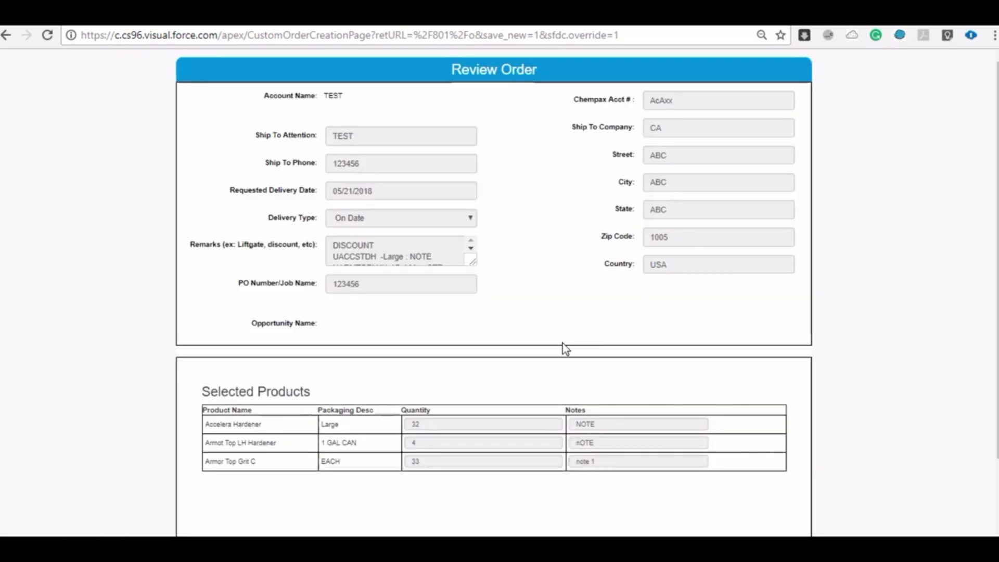
{"action": "scroll", "coordinate": [565, 349], "scroll_direction": "down", "scroll_amount": 2}
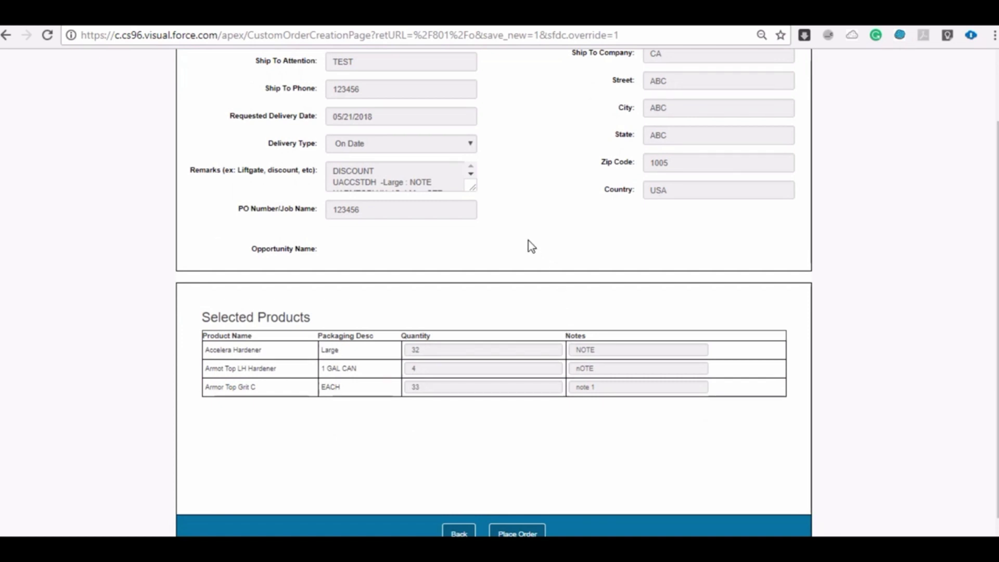
{"action": "scroll", "coordinate": [514, 218], "scroll_direction": "down", "scroll_amount": 1}
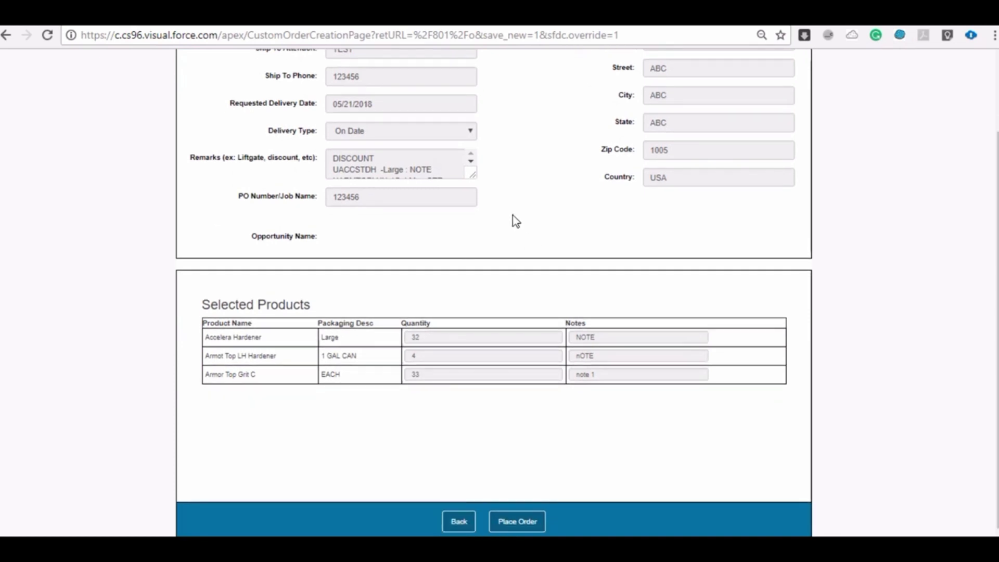
{"action": "scroll", "coordinate": [474, 249], "scroll_direction": "up", "scroll_amount": 2}
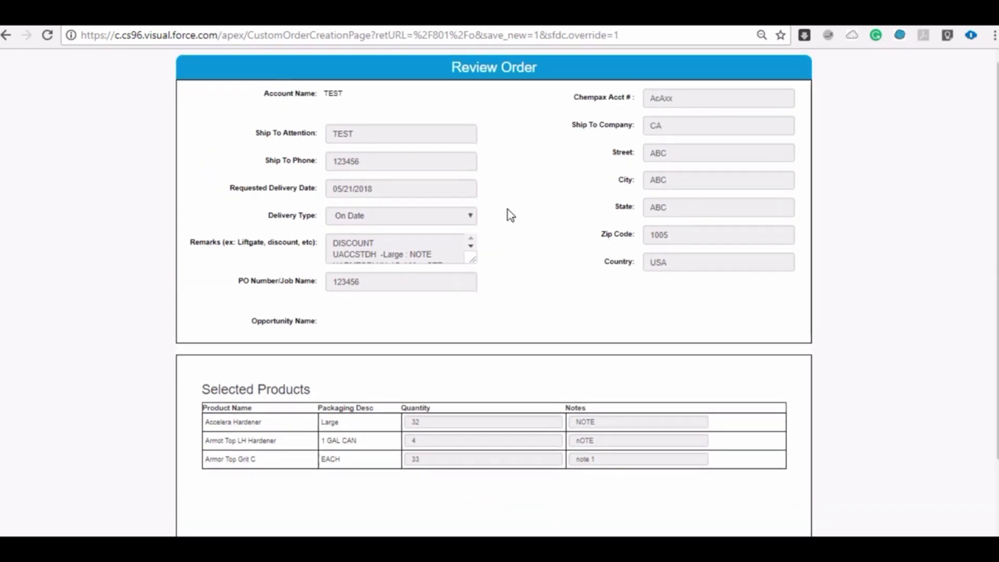
{"action": "scroll", "coordinate": [508, 212], "scroll_direction": "down", "scroll_amount": 2}
{"action": "scroll", "coordinate": [511, 215], "scroll_direction": "up", "scroll_amount": 2}
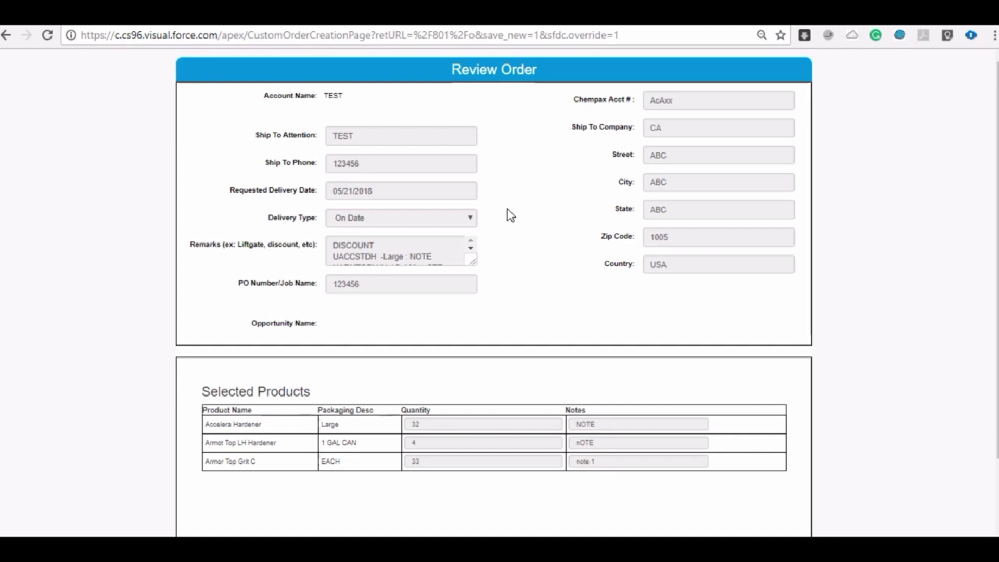
{"action": "scroll", "coordinate": [511, 215], "scroll_direction": "down", "scroll_amount": 2}
{"action": "scroll", "coordinate": [147, 264], "scroll_direction": "up", "scroll_amount": 2}
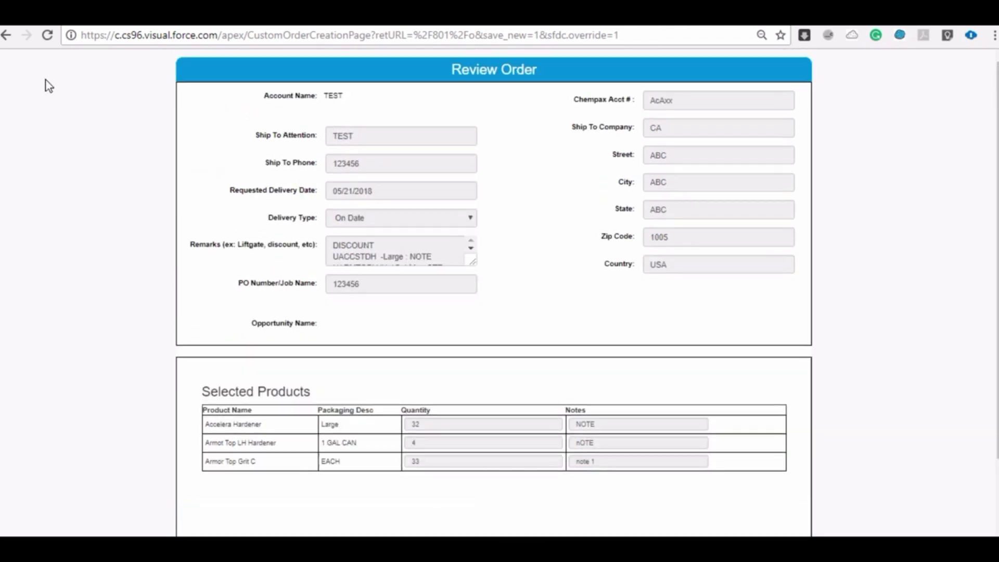
- Return to the Orders list without placing the order, refresh it, and open the newest TEST order
{"action": "left_click", "coordinate": [7, 36]}
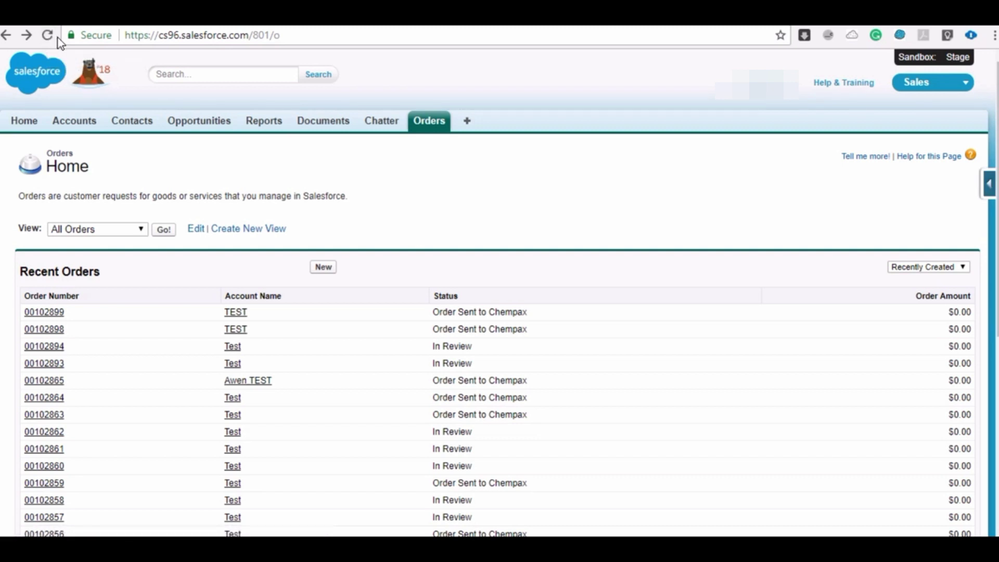
{"action": "left_click", "coordinate": [48, 35]}
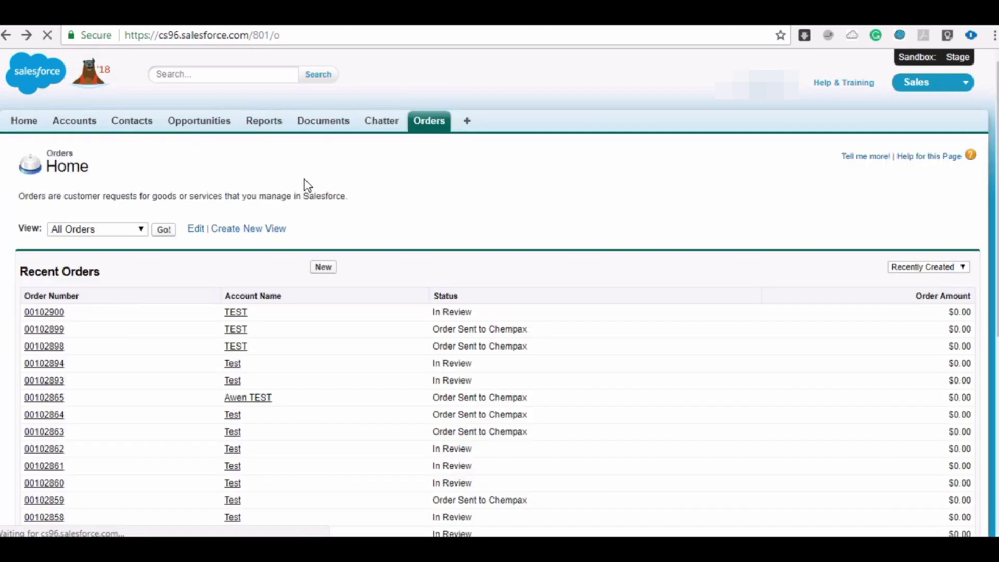
{"action": "left_click", "coordinate": [49, 312]}
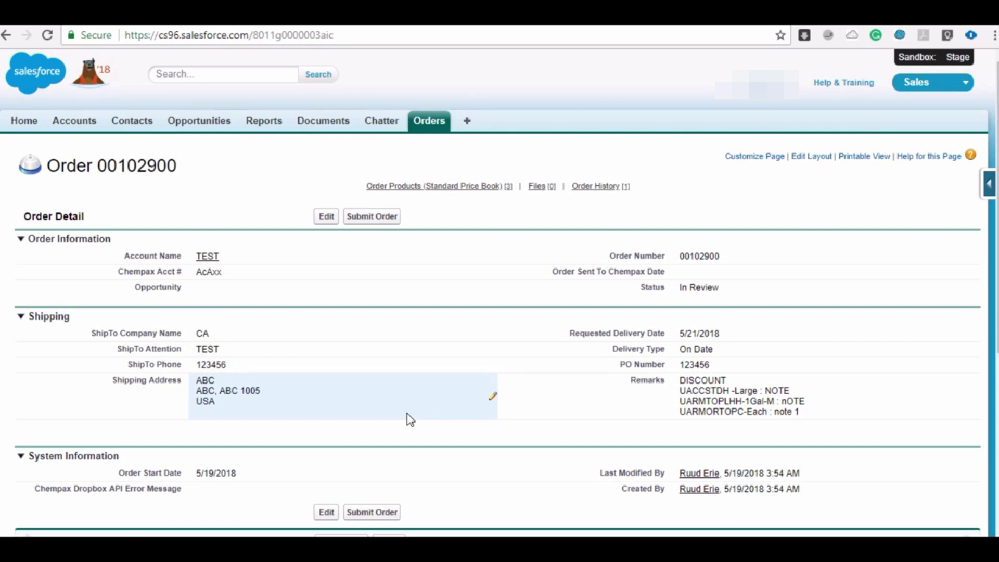
- Start submitting the order and check its shipping details, remarks and selected products on the review page
{"action": "left_click", "coordinate": [378, 216]}
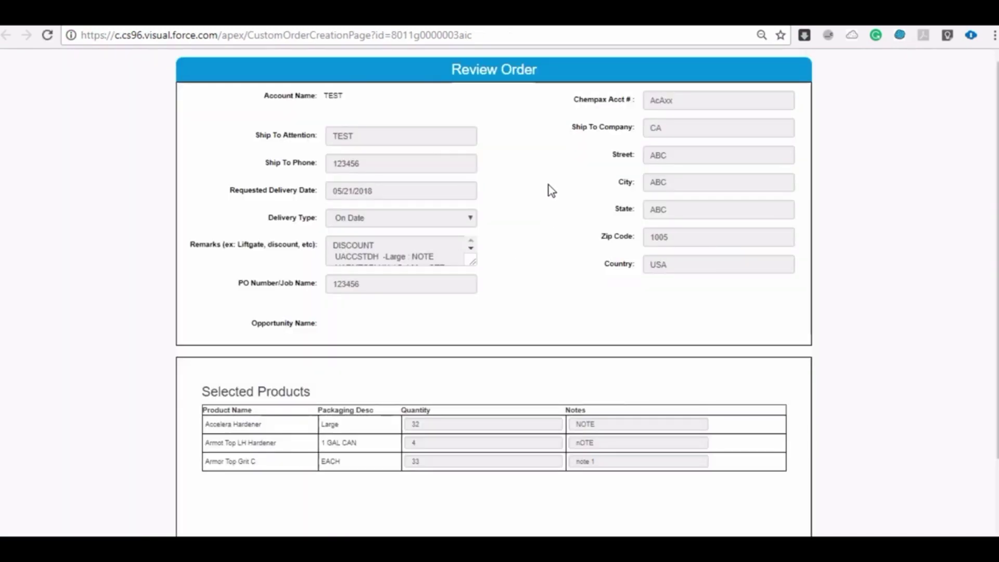
{"action": "scroll", "coordinate": [557, 242], "scroll_direction": "down", "scroll_amount": 2}
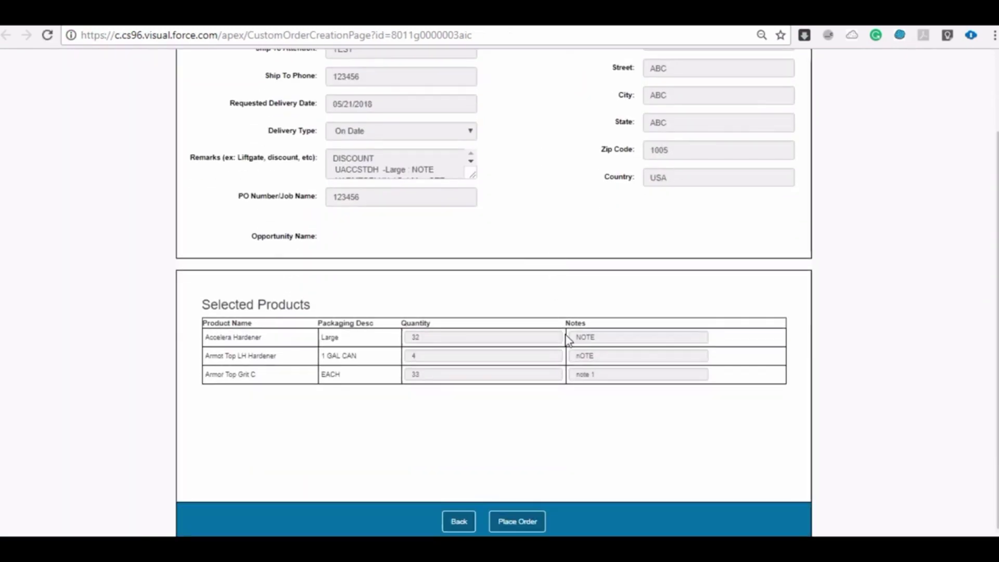
{"action": "scroll", "coordinate": [564, 252], "scroll_direction": "up", "scroll_amount": 2}
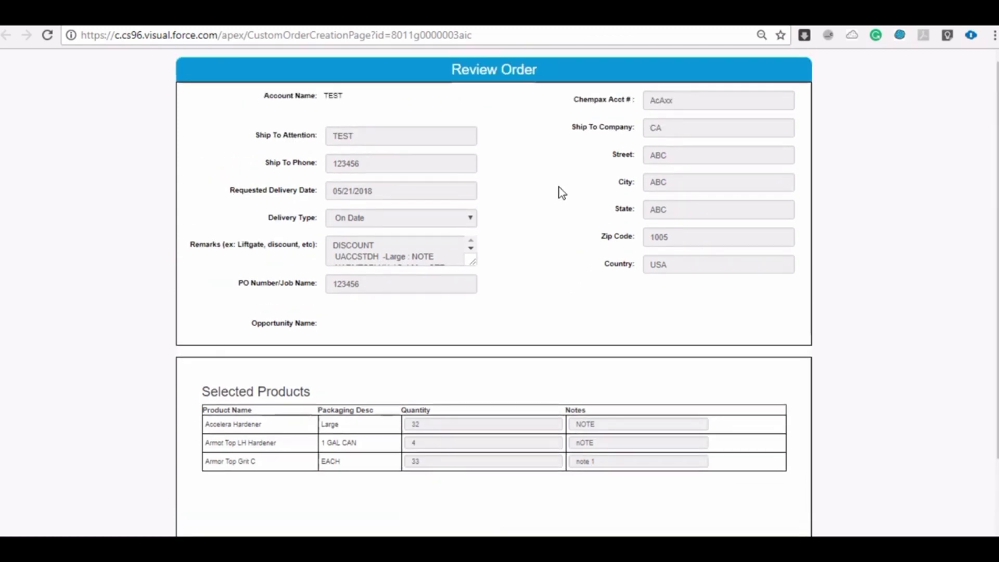
{"action": "scroll", "coordinate": [560, 198], "scroll_direction": "down", "scroll_amount": 2}
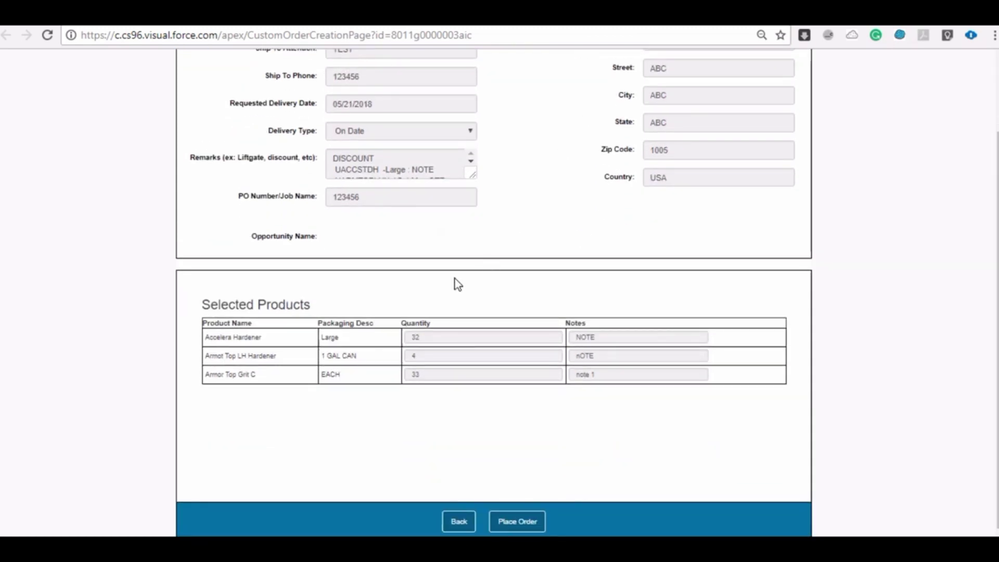
{"action": "scroll", "coordinate": [508, 312], "scroll_direction": "up", "scroll_amount": 2}
{"action": "scroll", "coordinate": [521, 276], "scroll_direction": "down", "scroll_amount": 2}
- Go back to editing the order and remove Armor Top Grit C from the selected products
{"action": "left_click", "coordinate": [465, 529]}
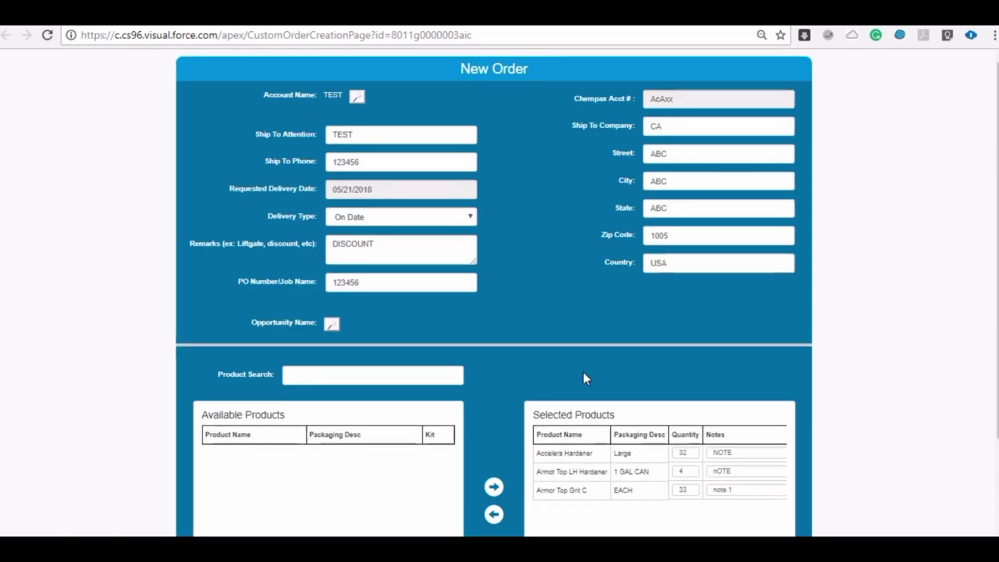
{"action": "scroll", "coordinate": [585, 379], "scroll_direction": "down", "scroll_amount": 2}
{"action": "left_click", "coordinate": [597, 379]}
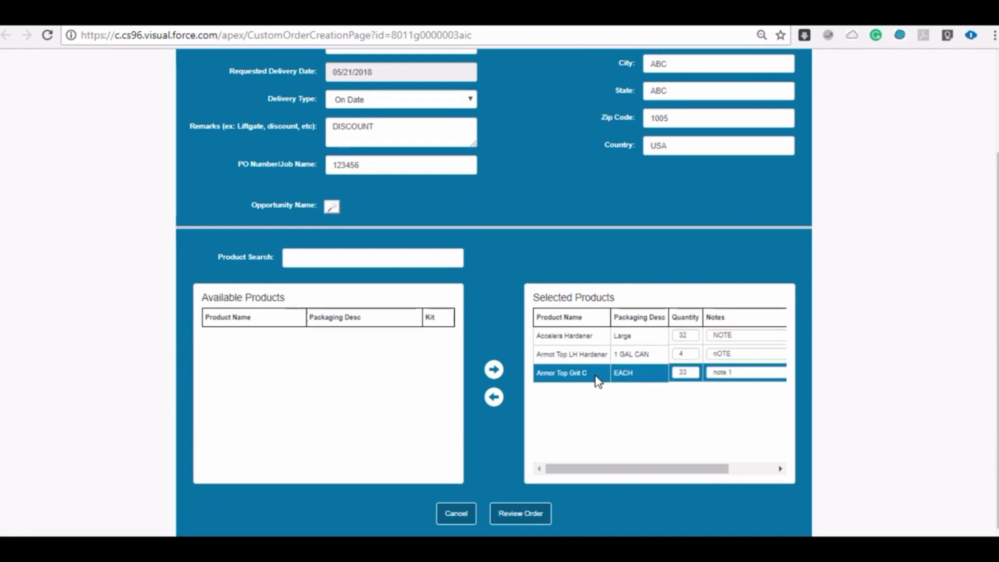
{"action": "left_click", "coordinate": [598, 380]}
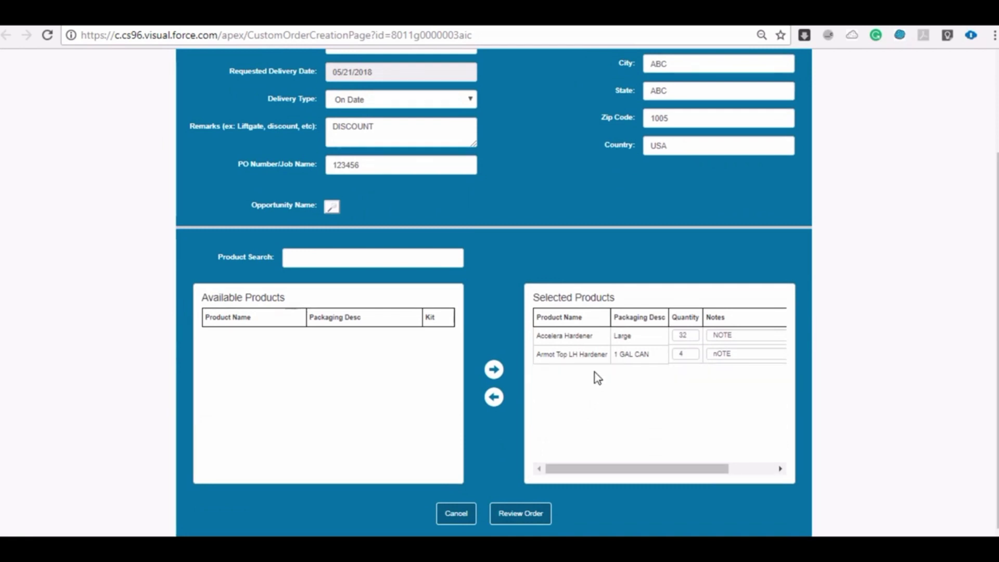
- Review the updated order and place it
{"action": "left_click", "coordinate": [522, 511]}
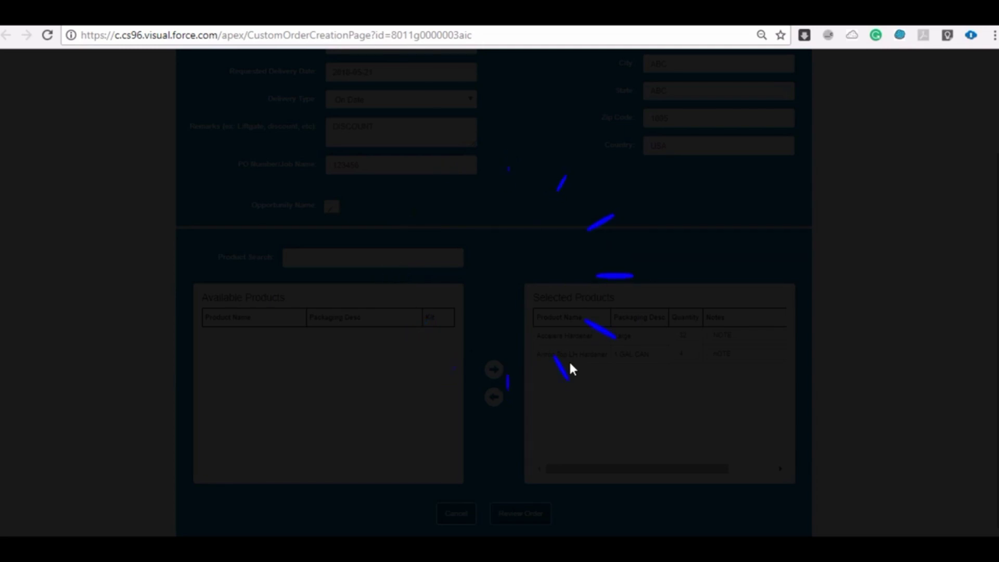
{"action": "scroll", "coordinate": [538, 385], "scroll_direction": "up", "scroll_amount": 2}
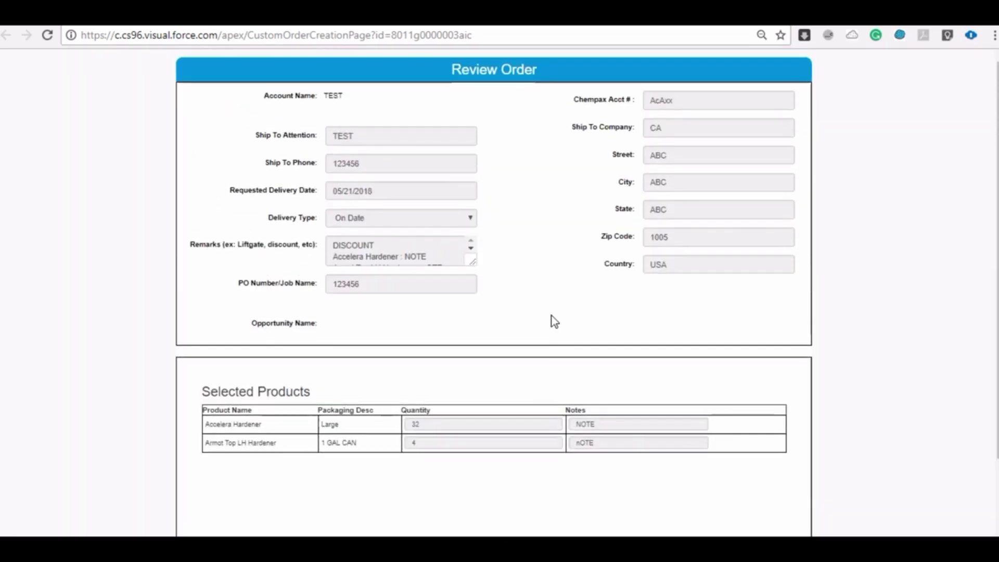
{"action": "scroll", "coordinate": [552, 316], "scroll_direction": "down", "scroll_amount": 2}
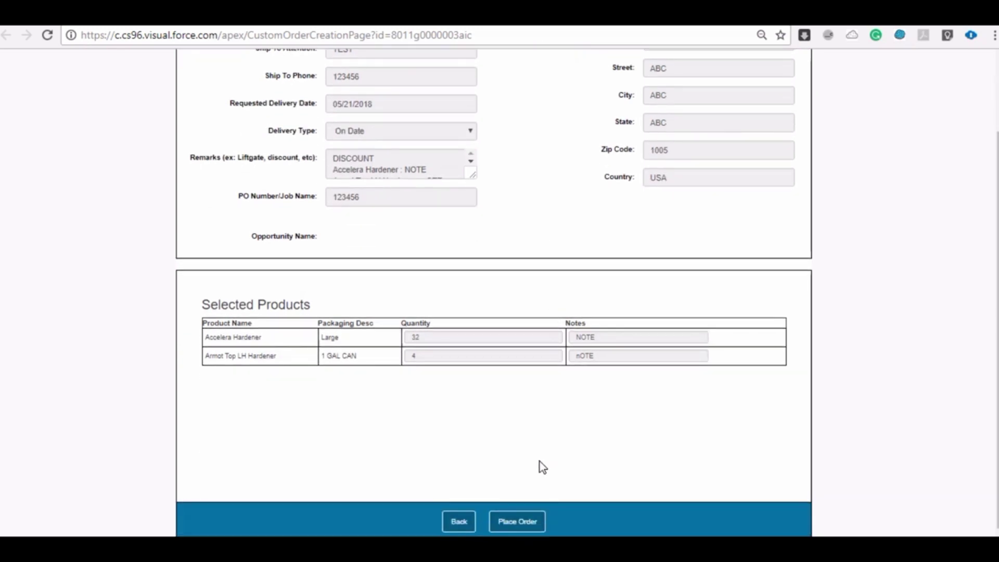
{"action": "left_click", "coordinate": [516, 520]}
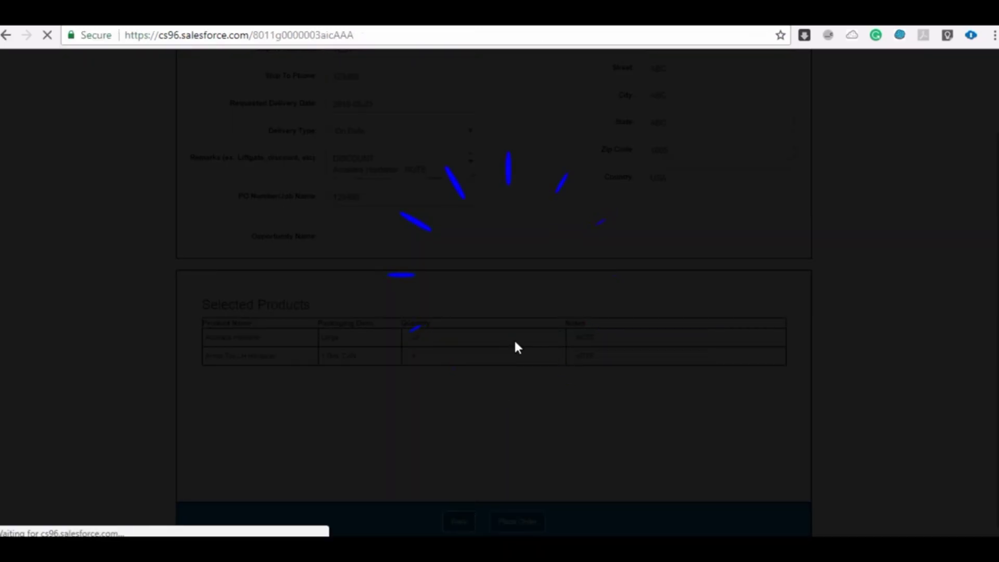